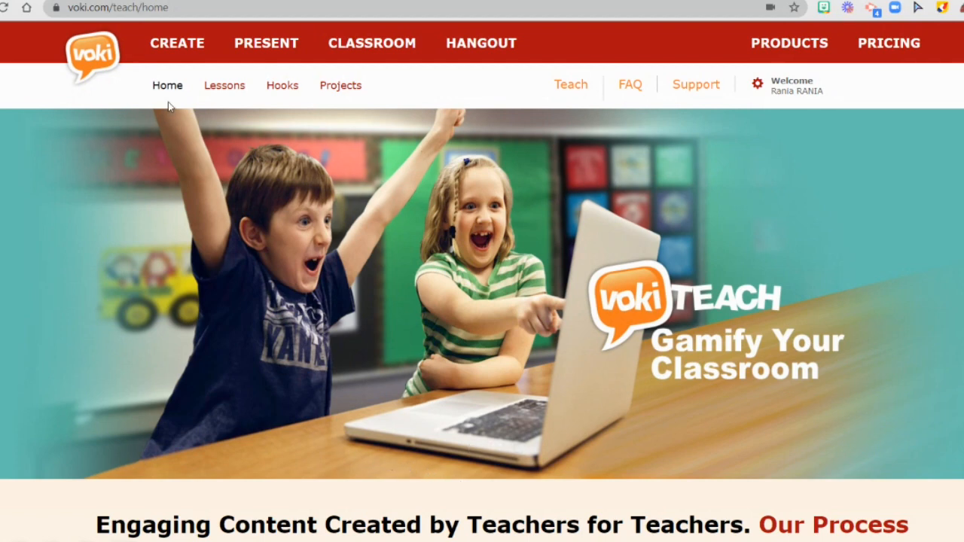
Start a new Voki and choose the blue-haired anime character in the green shirt from the full character collection.
left_click(184, 45)
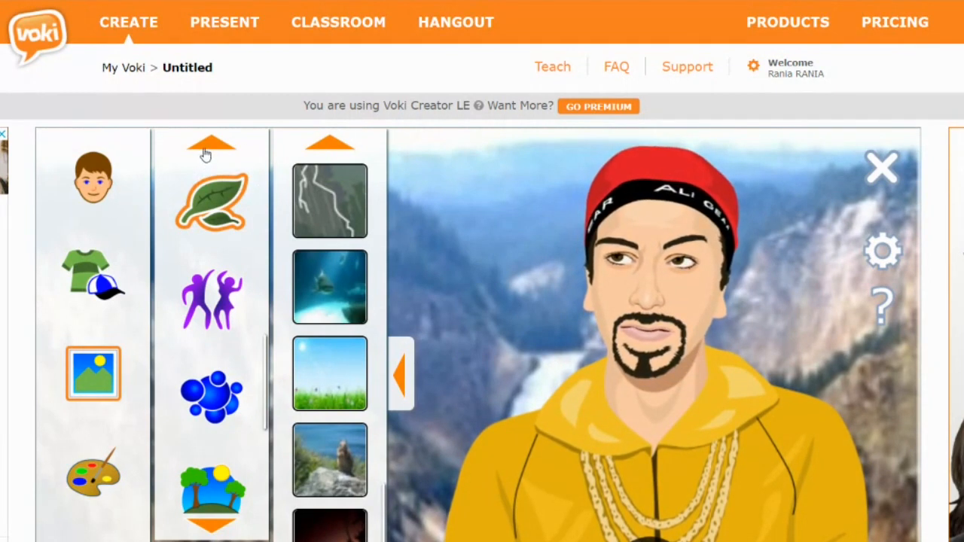
left_click(86, 185)
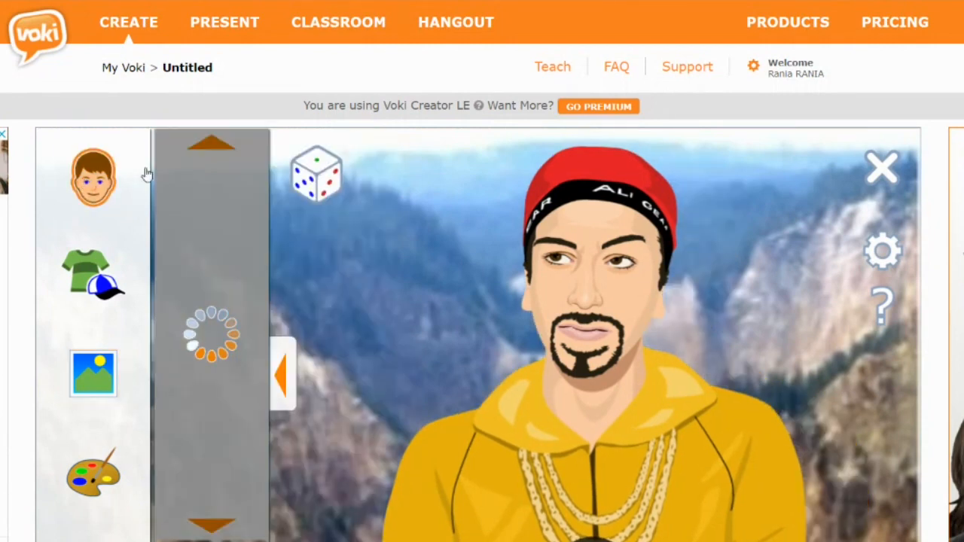
left_click(213, 214)
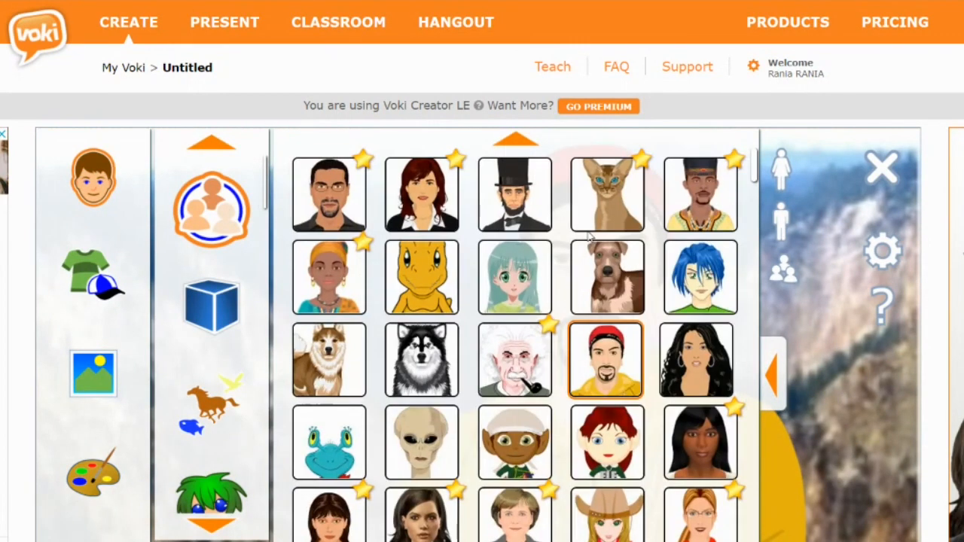
scroll(503, 312, "down", 4)
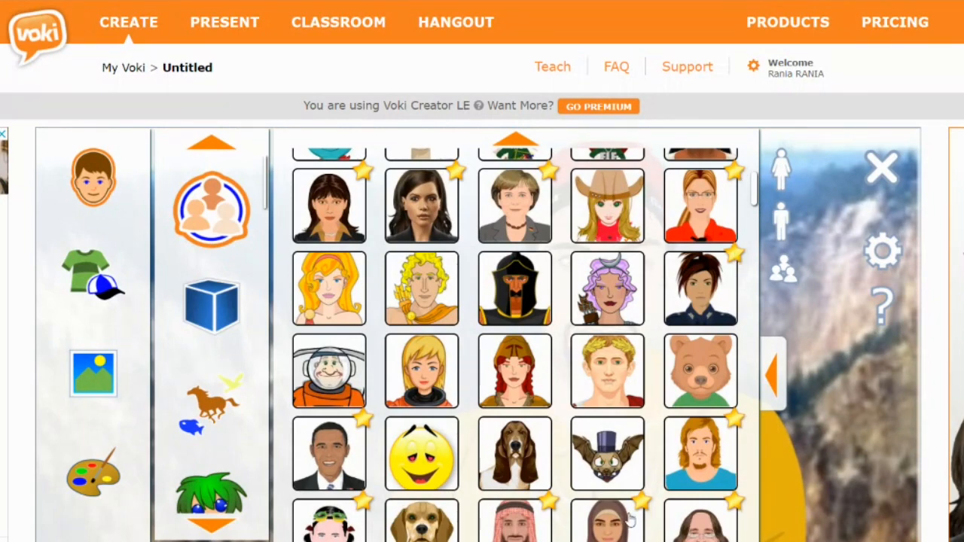
scroll(406, 459, "down", 3)
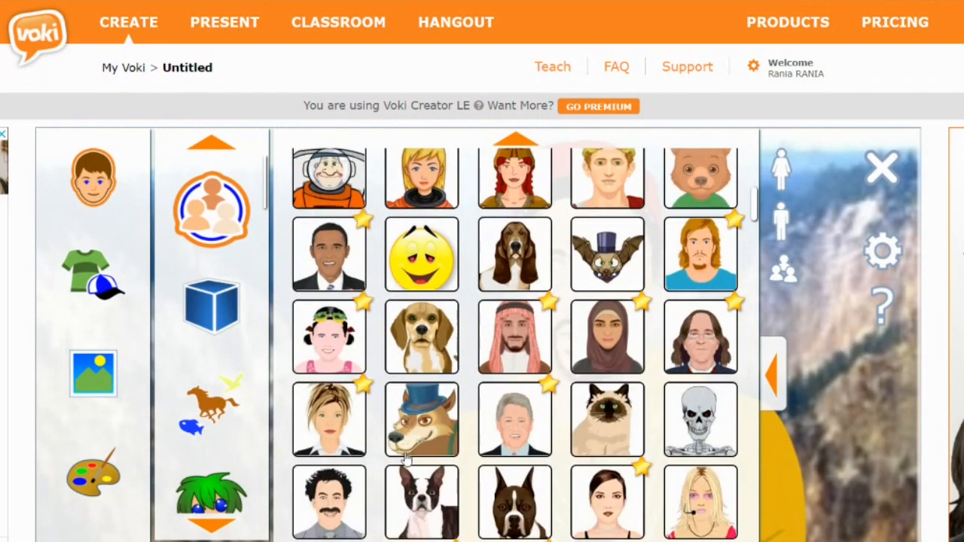
scroll(407, 459, "down", 1)
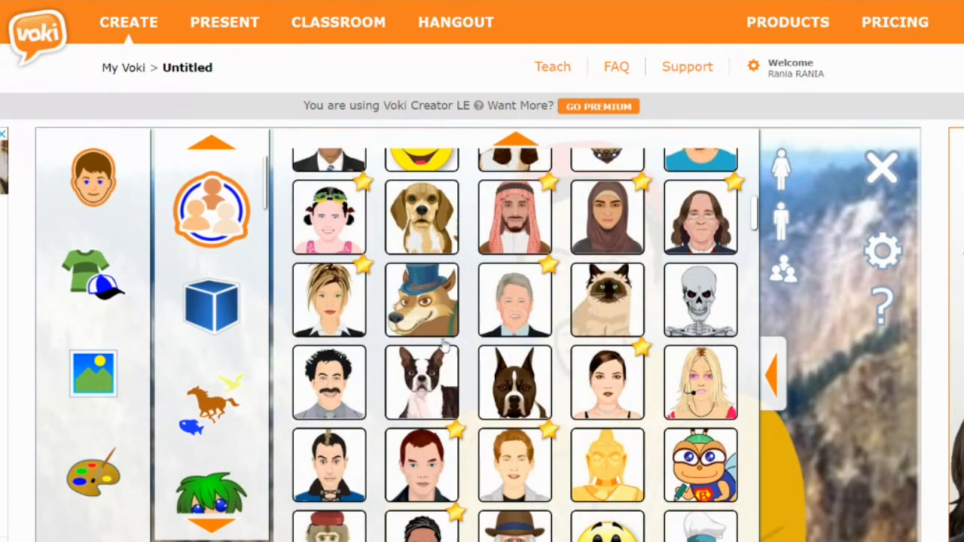
scroll(426, 444, "down", 5)
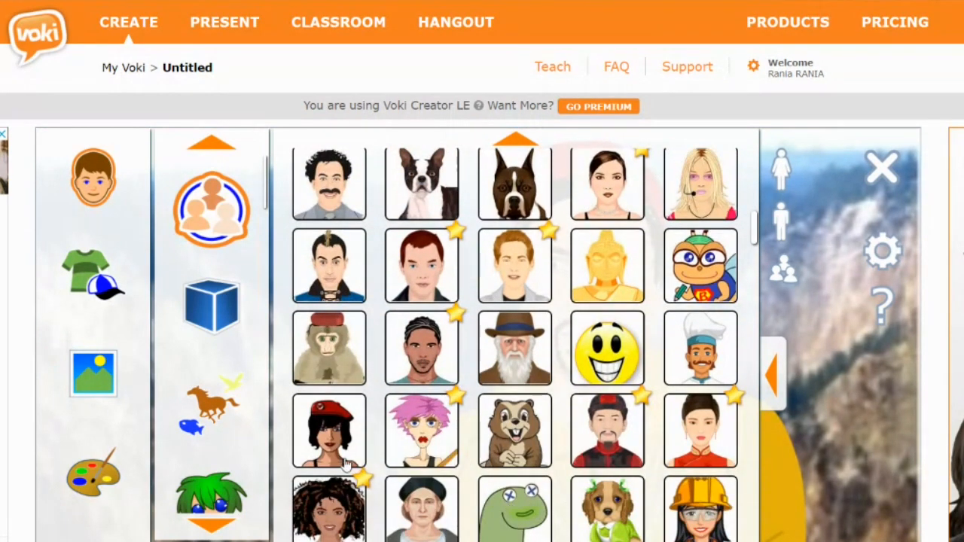
scroll(499, 441, "down", 3)
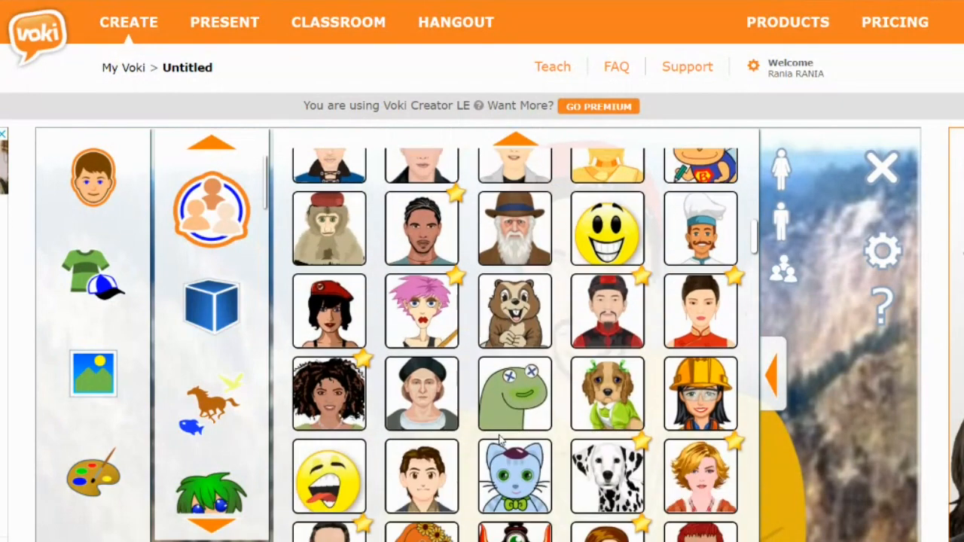
scroll(499, 436, "up", 5)
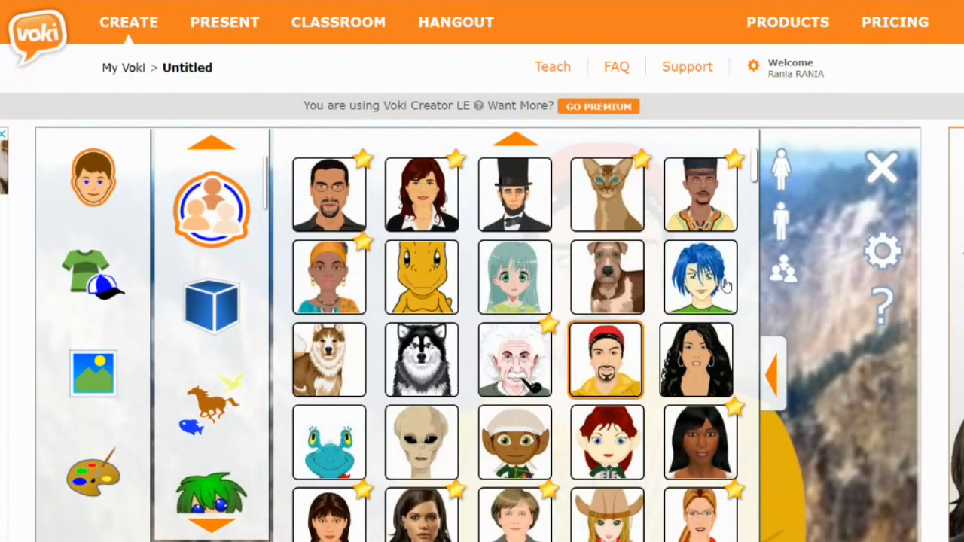
left_click(692, 310)
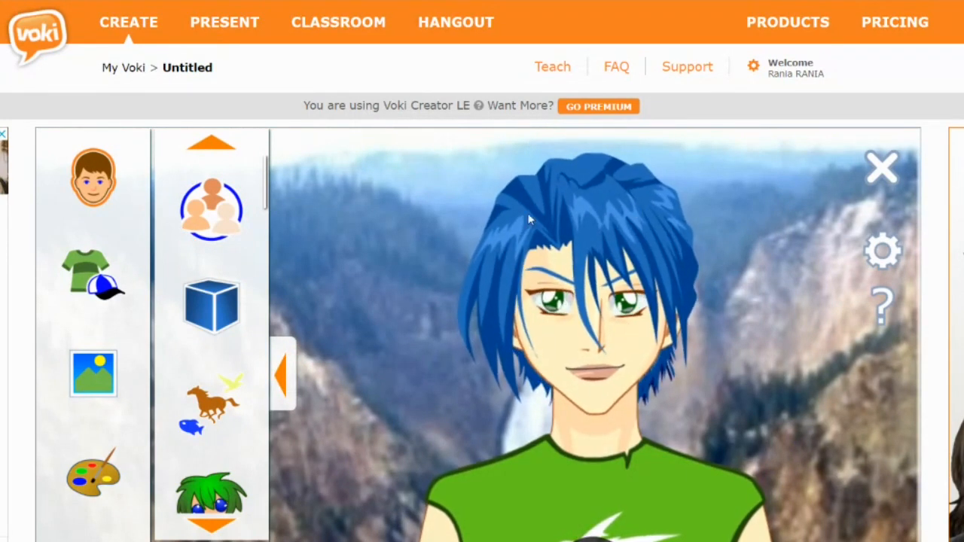
Dress the character in the brown zip-up jacket with blue-grey sleeves and hood, trying other tops first.
scroll(482, 301, "down", 1)
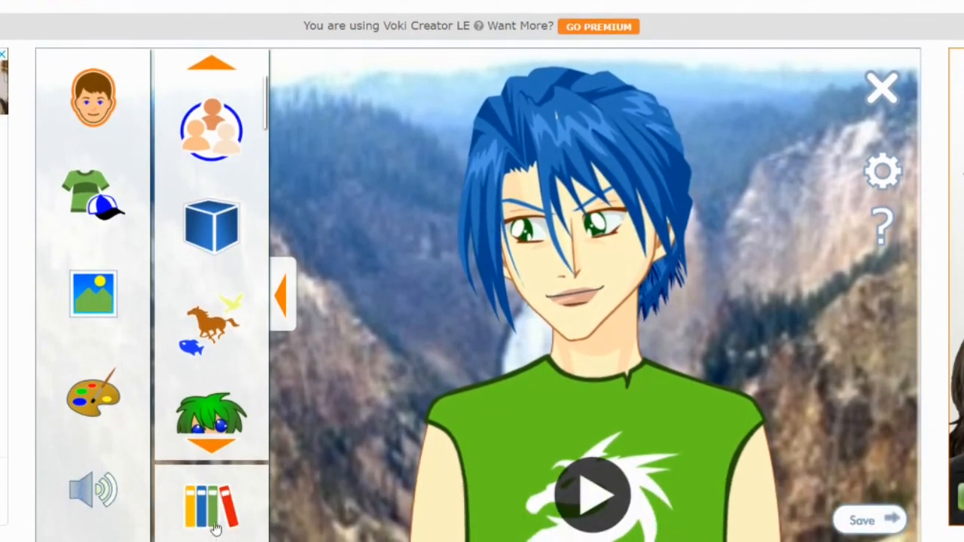
left_click(112, 193)
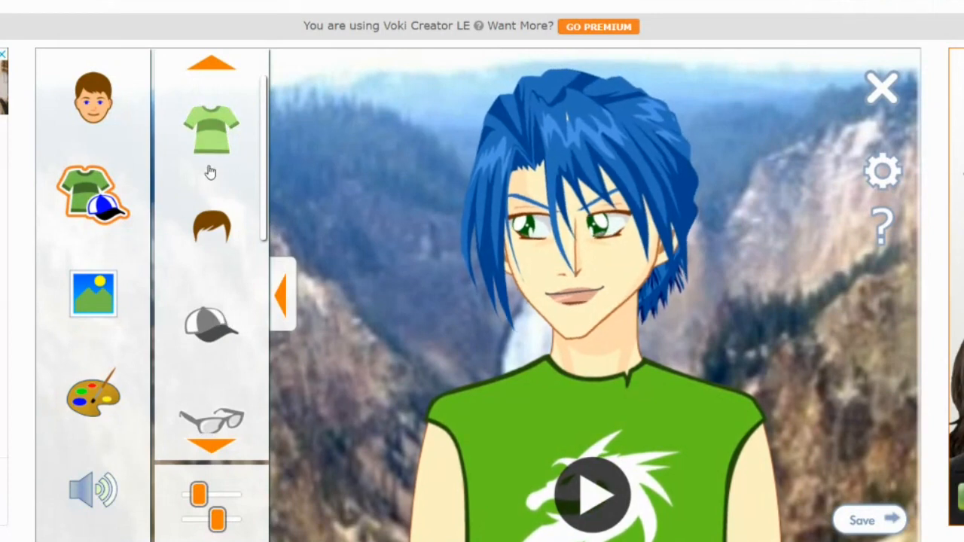
scroll(210, 173, "up", 1)
left_click(214, 215)
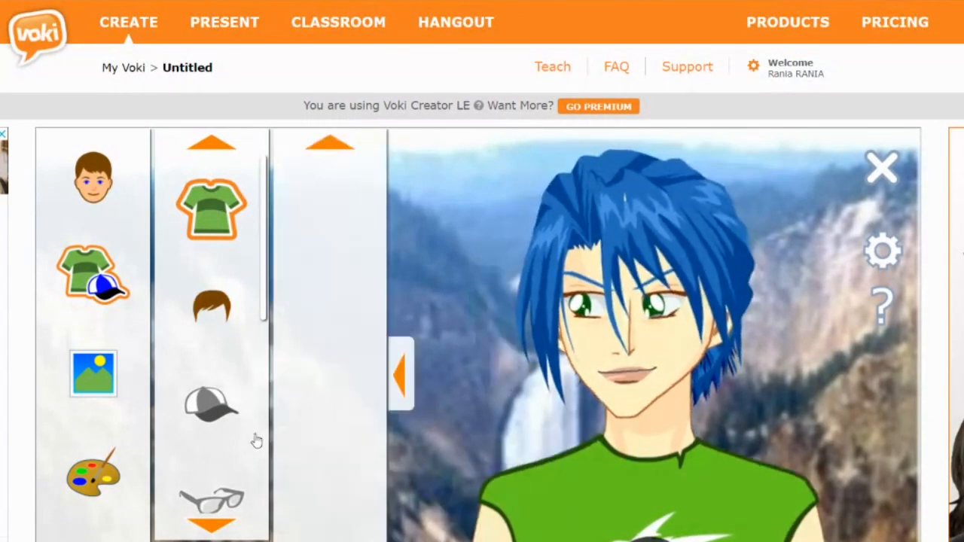
left_click(331, 207)
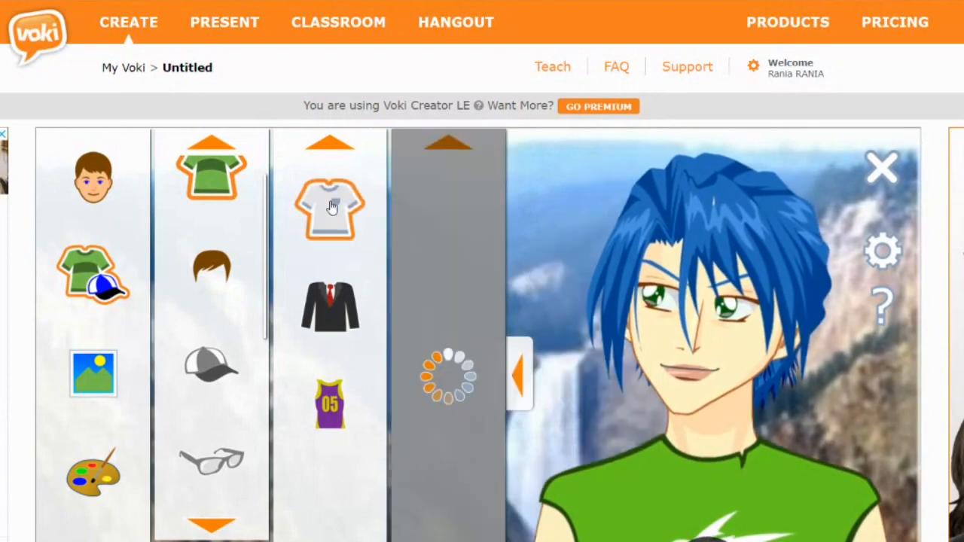
scroll(376, 196, "down", 2)
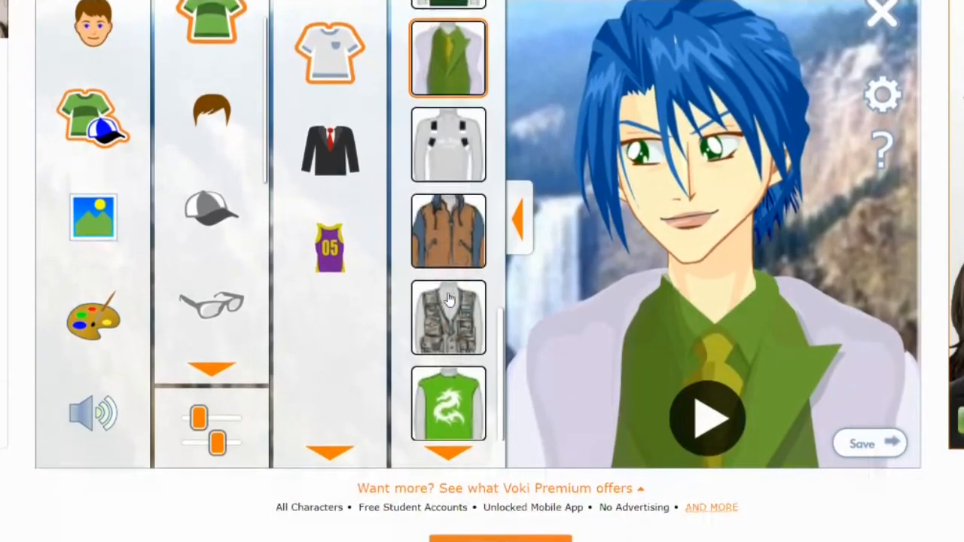
left_click(451, 167)
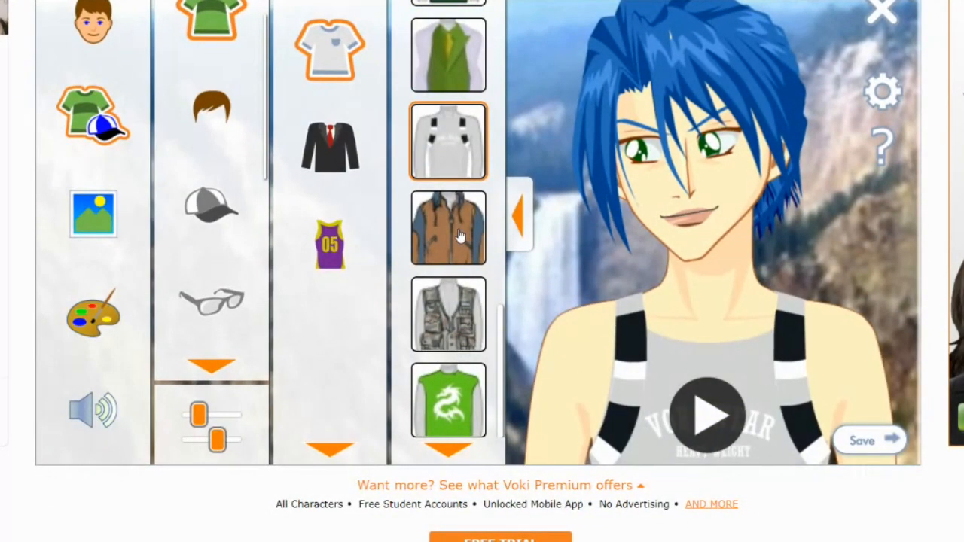
left_click(459, 235)
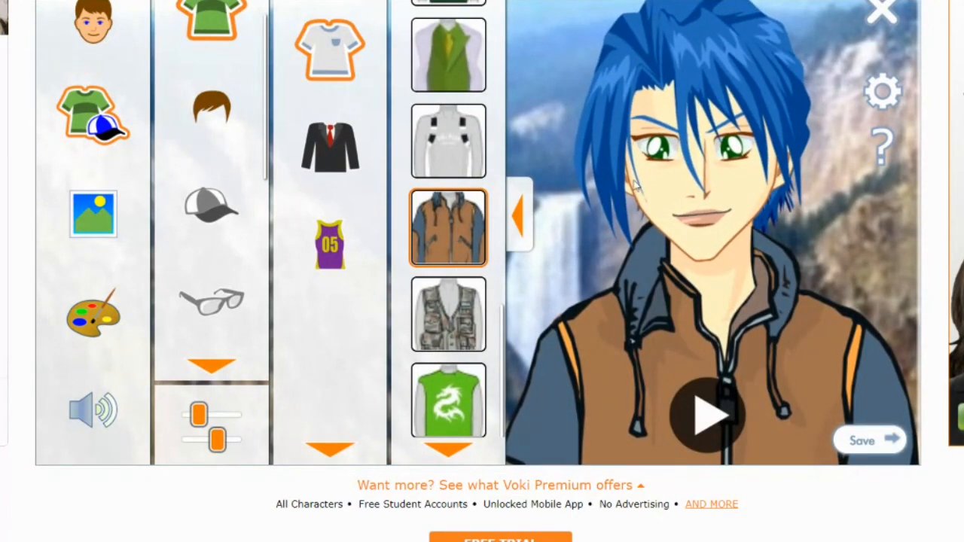
Set the background to the school classroom with wooden desks, trying the lecture room scene first.
left_click(93, 214)
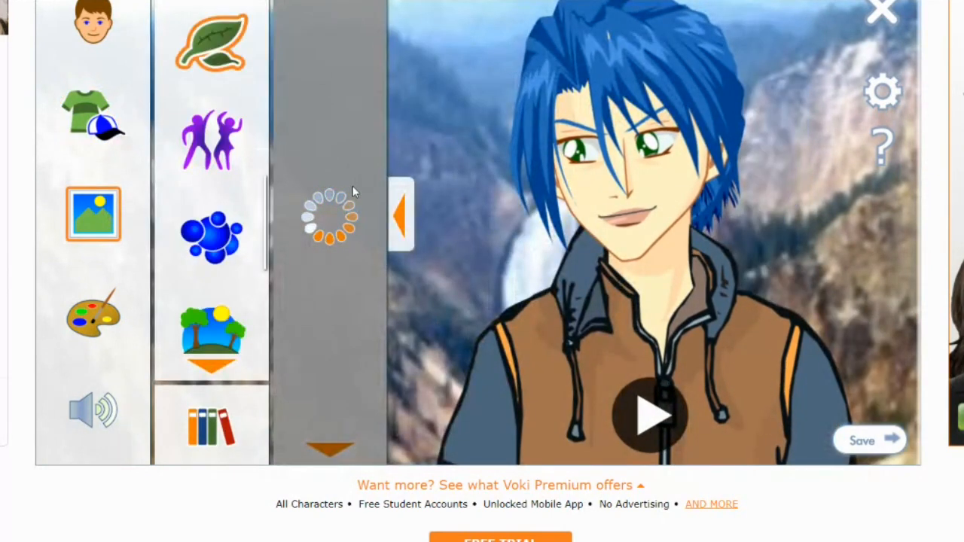
scroll(219, 241, "down", 3)
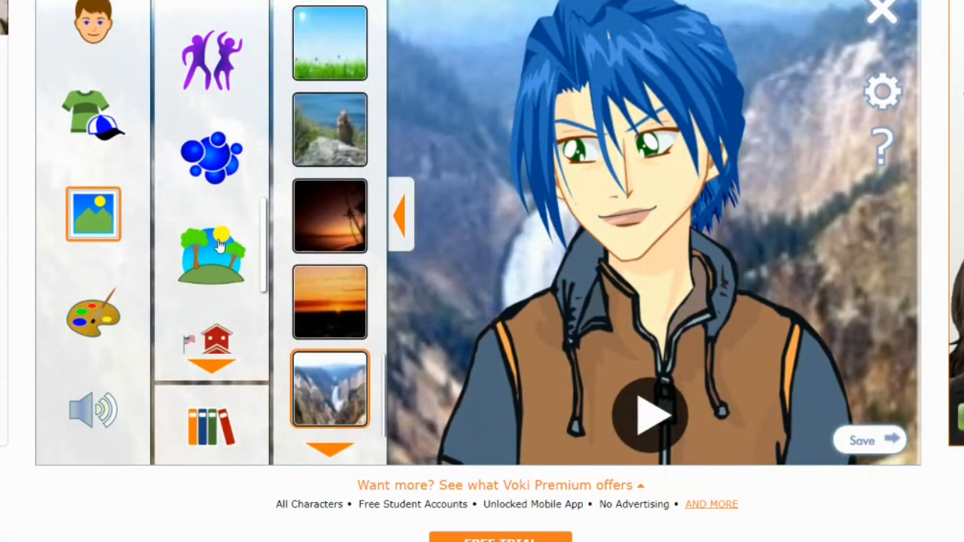
scroll(222, 294, "down", 2)
left_click(212, 290)
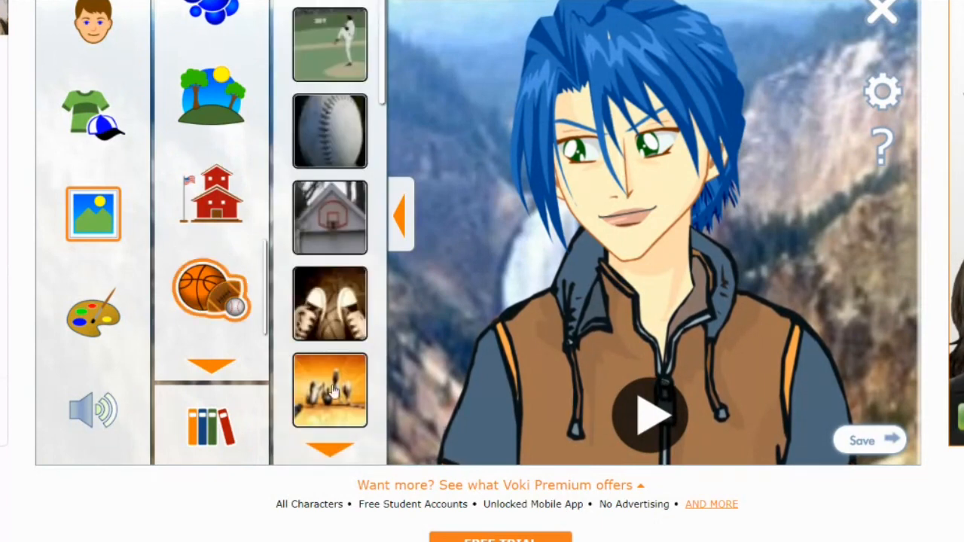
left_click(223, 220)
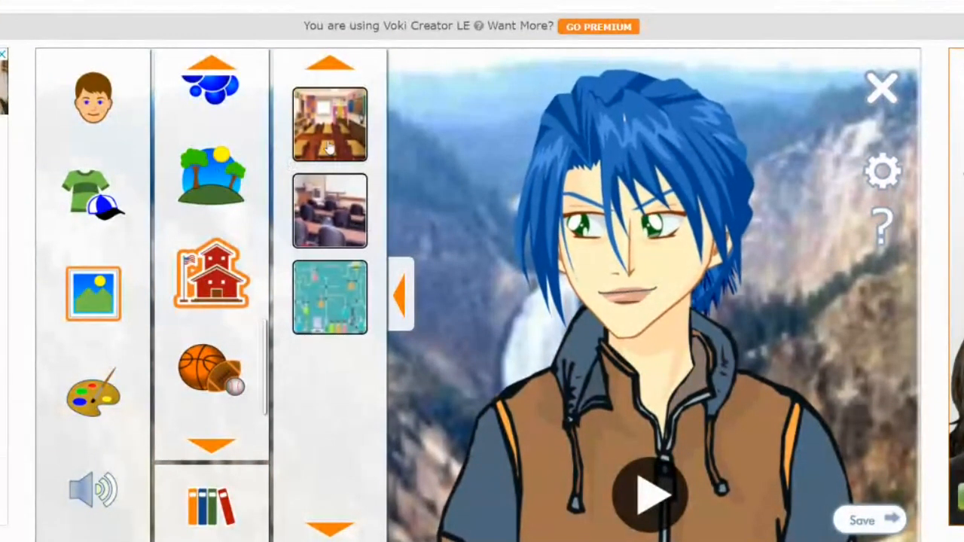
left_click(324, 218)
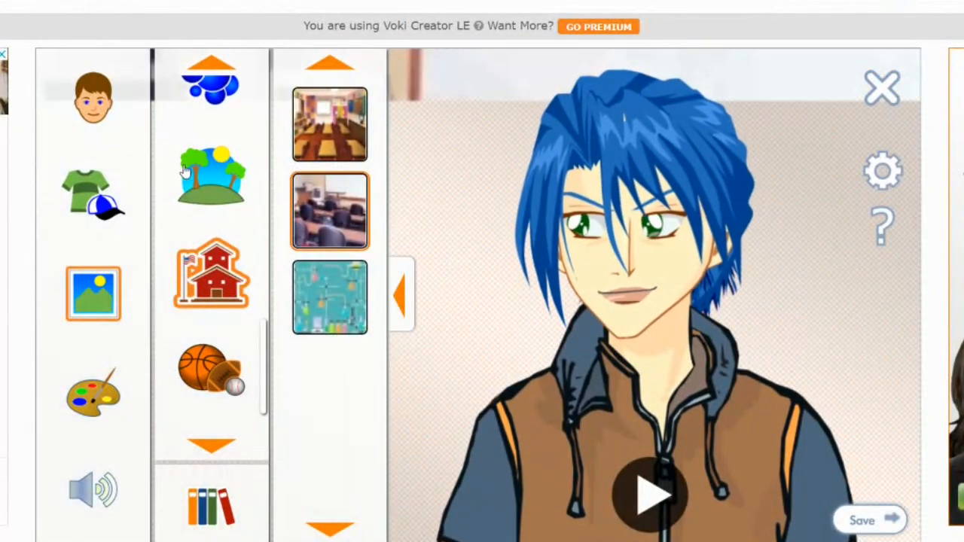
scroll(217, 85, "up", 2)
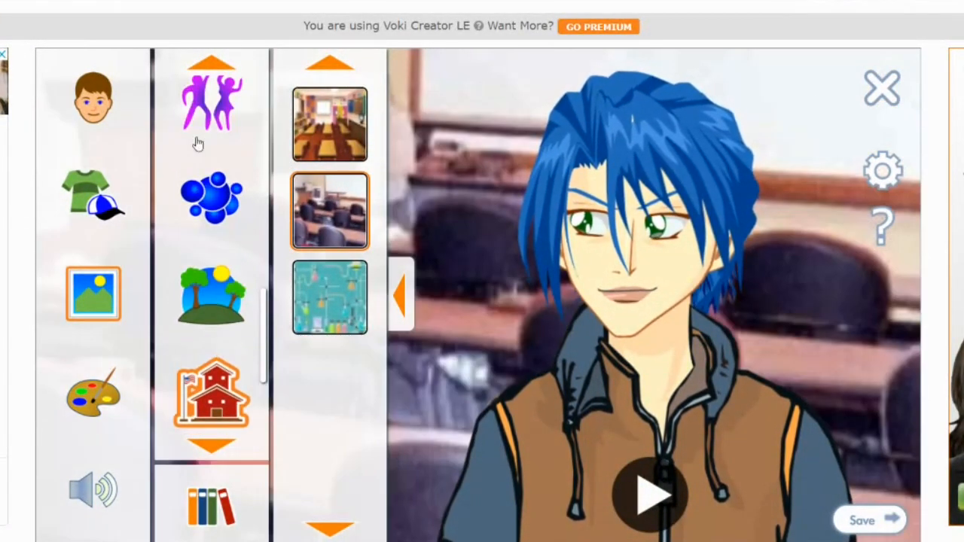
left_click(305, 138)
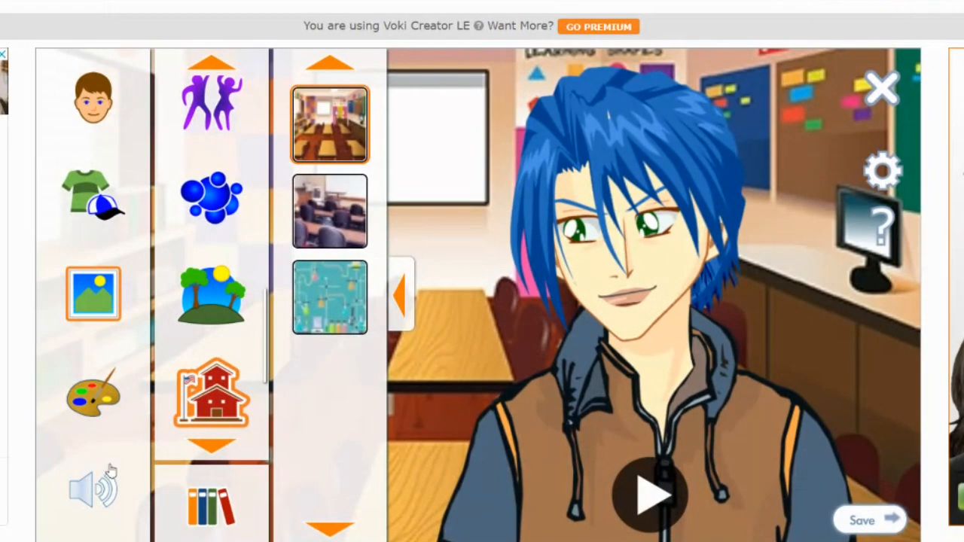
Open the text-to-speech options, look through the available English voices and return to the speech text box.
left_click(83, 505)
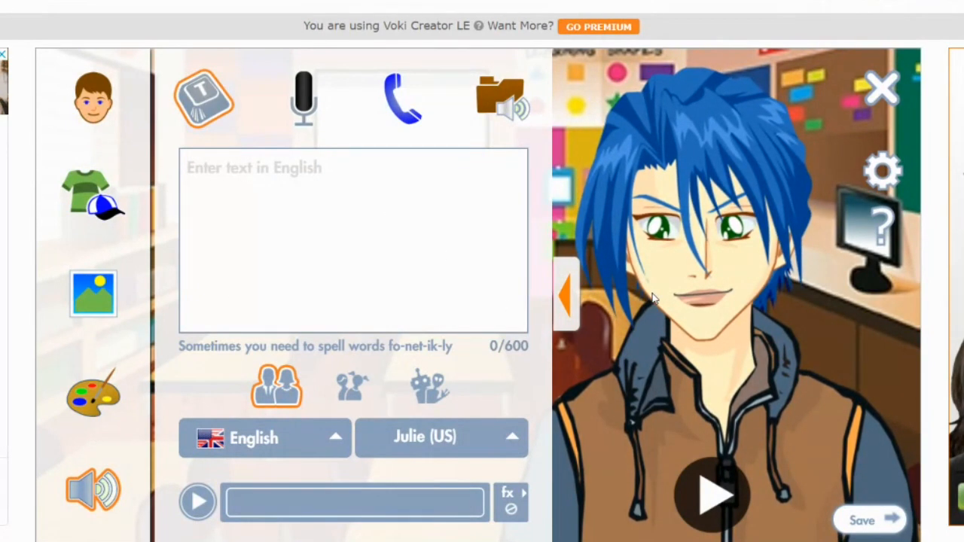
left_click(515, 442)
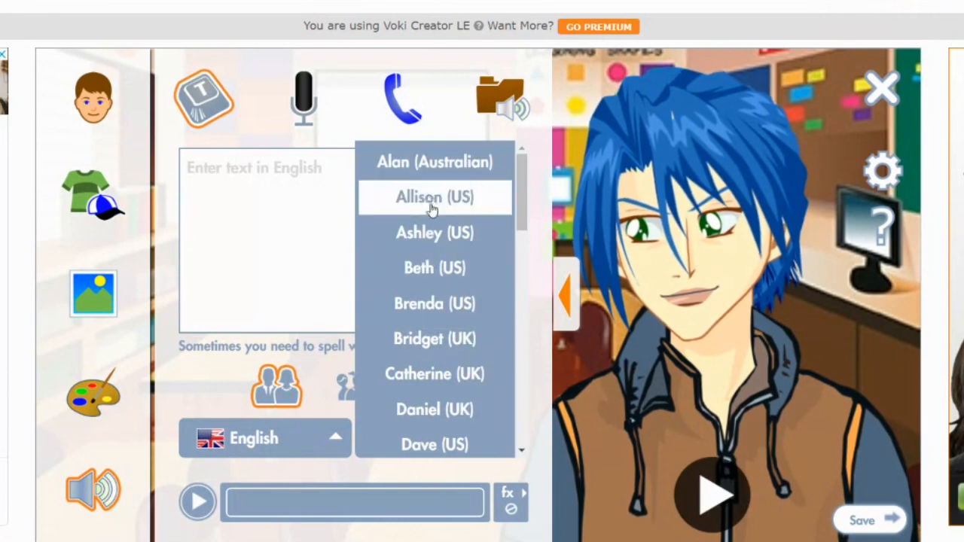
scroll(427, 378, "down", 3)
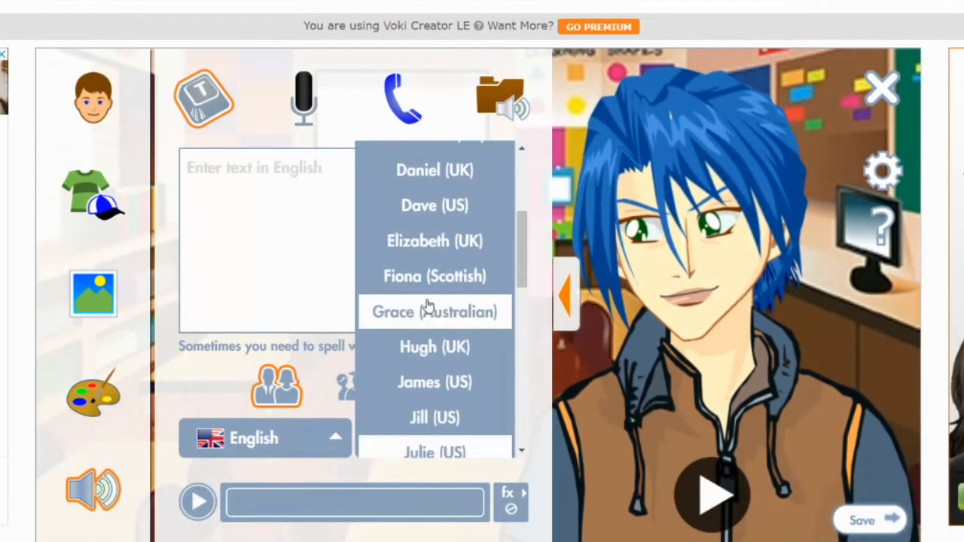
scroll(427, 330, "down", 4)
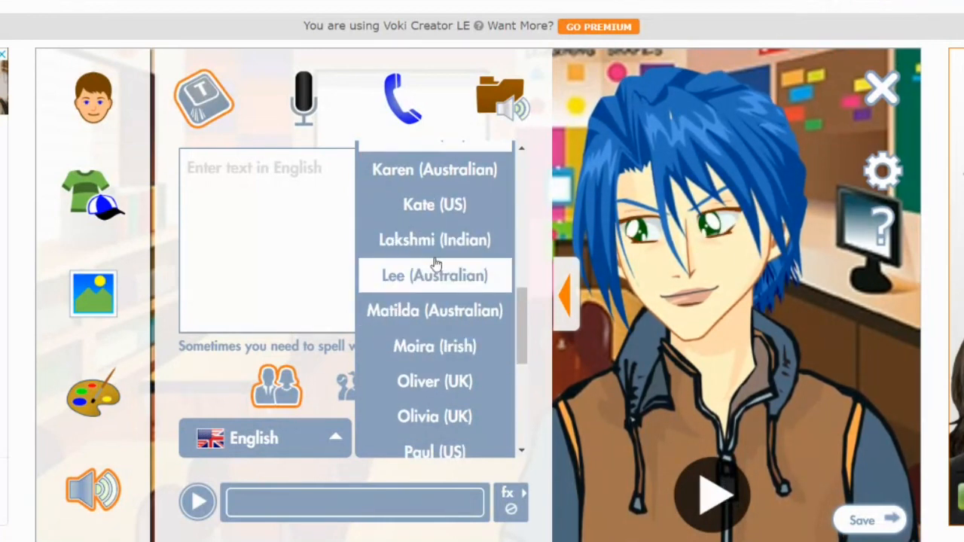
scroll(418, 373, "down", 3)
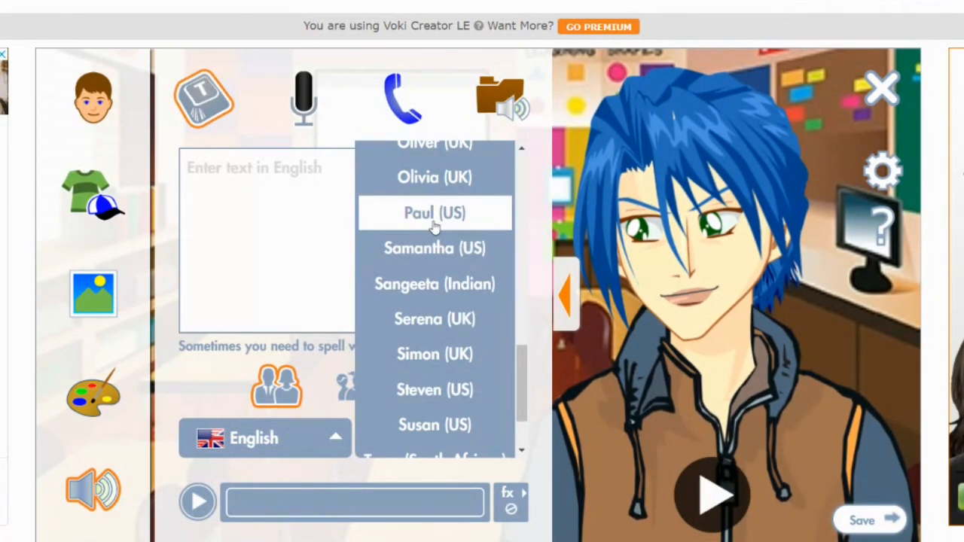
scroll(435, 224, "up", 6)
left_click(252, 195)
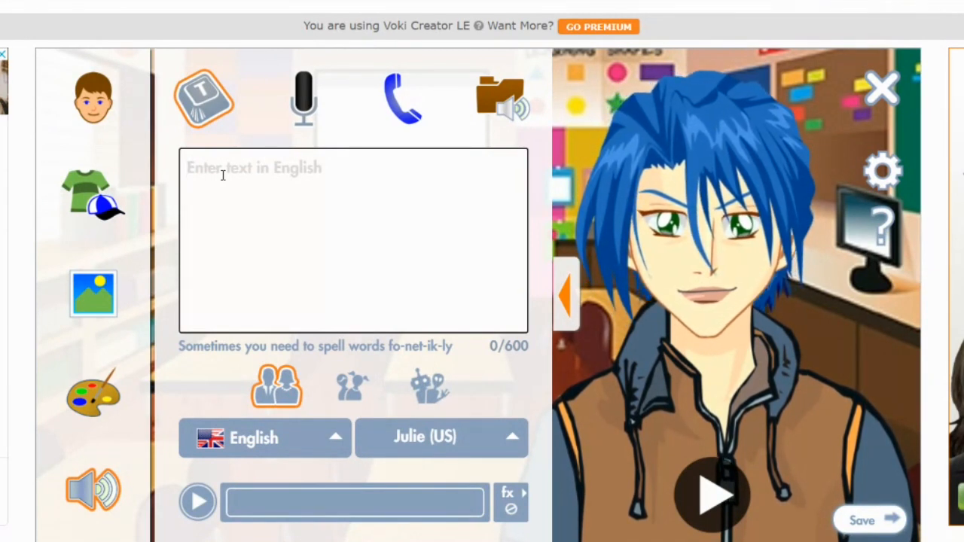
type("r")
key("BackSpace")
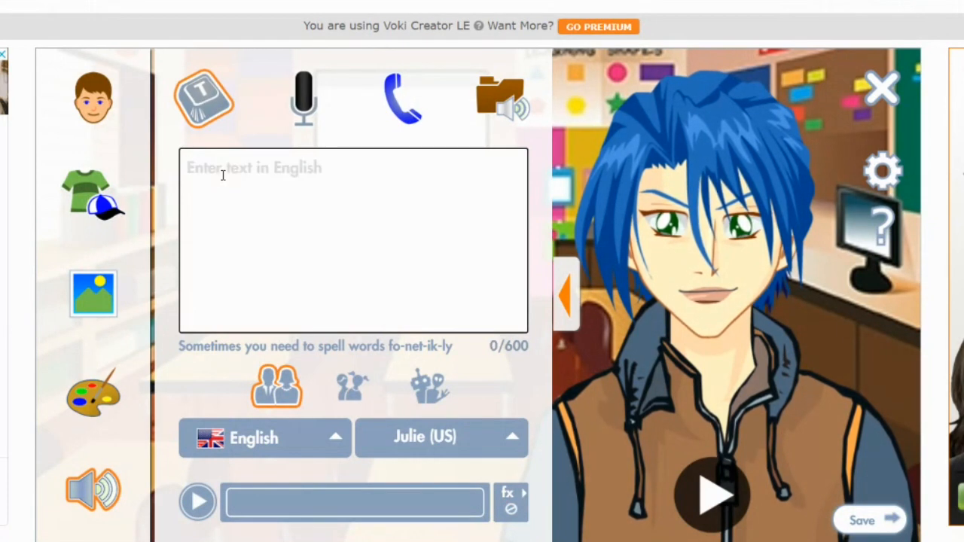
type("h")
key("BackSpace")
type("hEL")
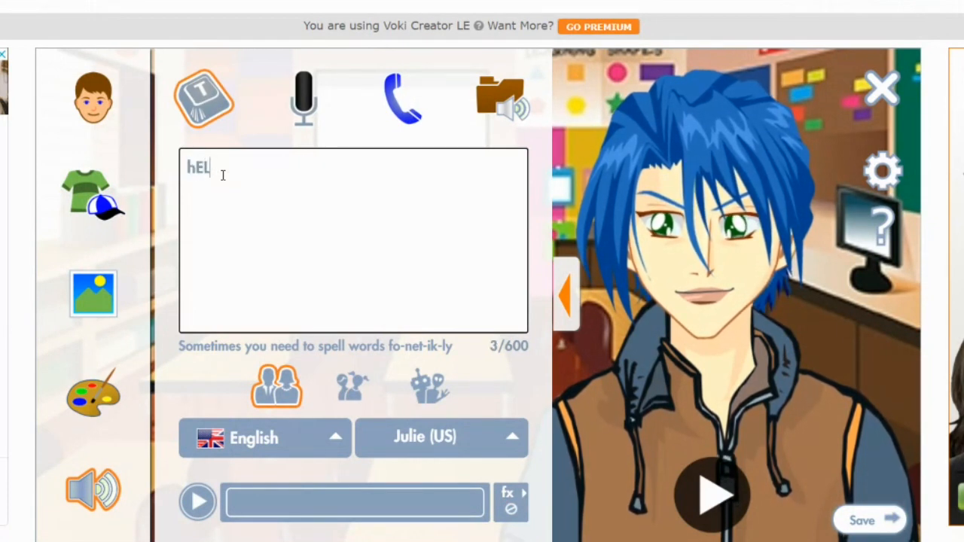
key("BackSpace")
key("BackSpace")
key("BackSpace")
Enter "Hello everyone" and "It's a lovely day today!" as the first two lines of the speech text.
type("Hello everyone")
key("Return")
type("It's a lovely day today")
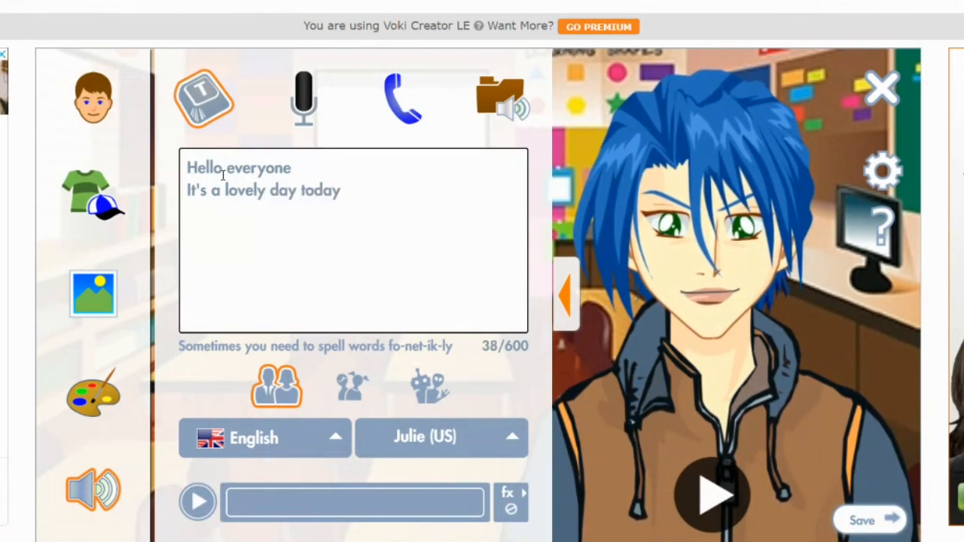
type("!")
Add "I'm so glad to have you here" as the third line of the speech text and play the speech.
key("Return")
type("I'")
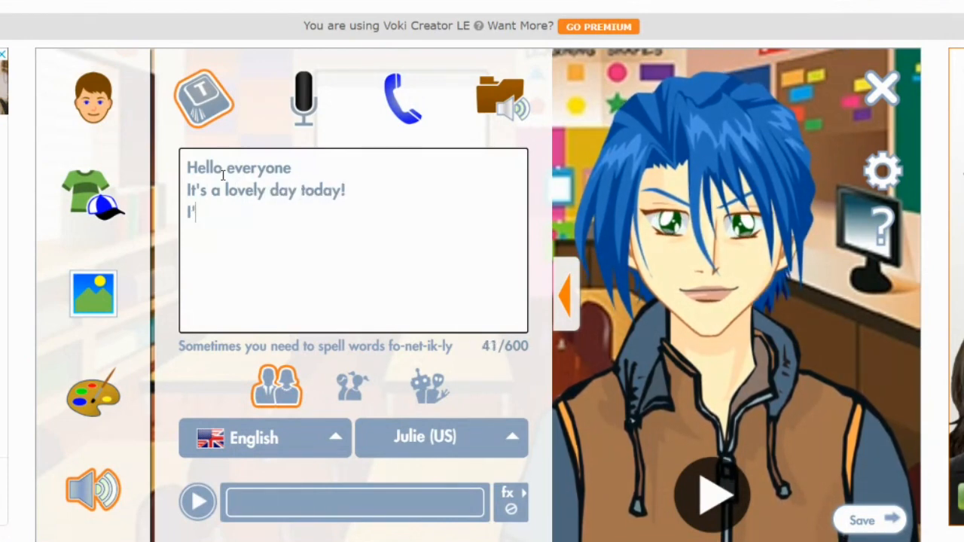
type("m so glas")
key("BackSpace")
type("d to have ")
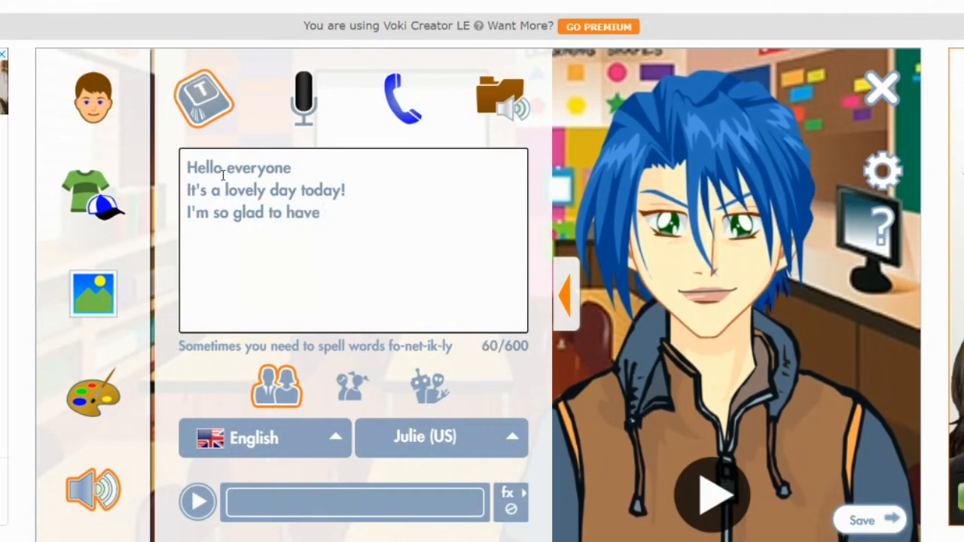
type("you here")
left_click(198, 502)
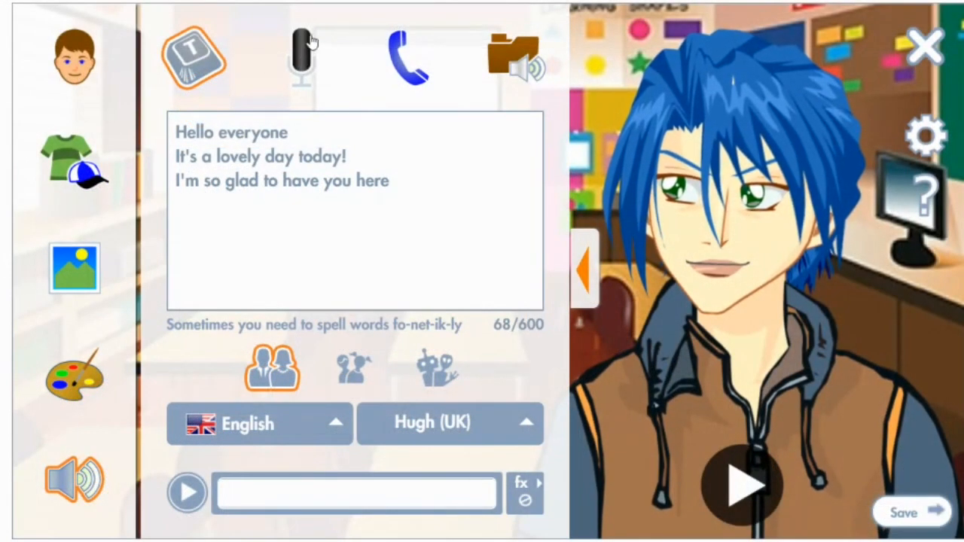
Record a spoken message with the microphone for the blue-haired character, play it back and open the voice effects.
left_click(302, 59)
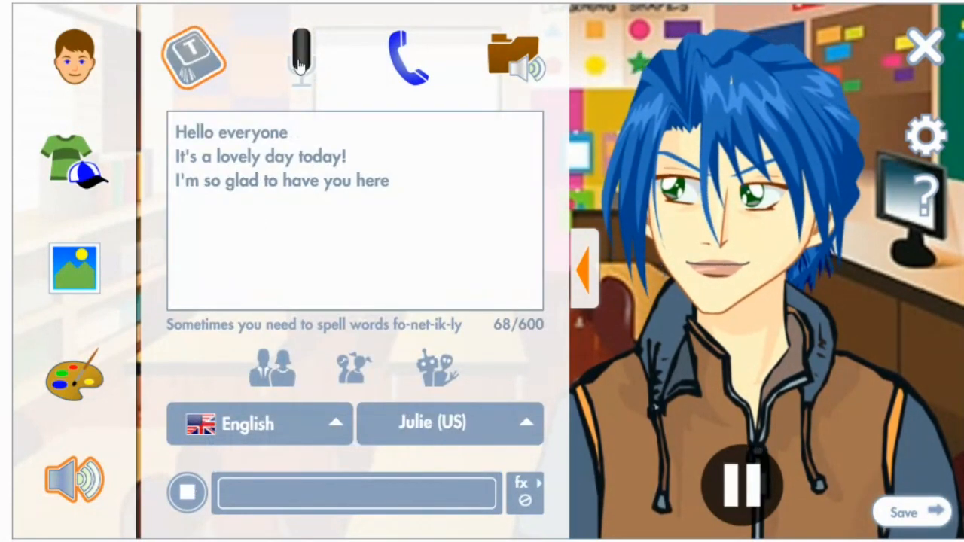
left_click(300, 67)
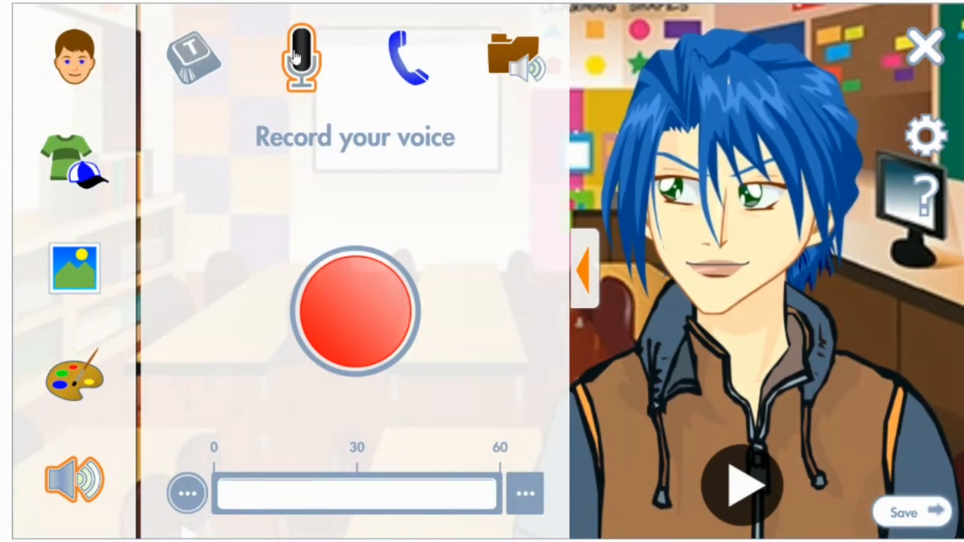
left_click(358, 325)
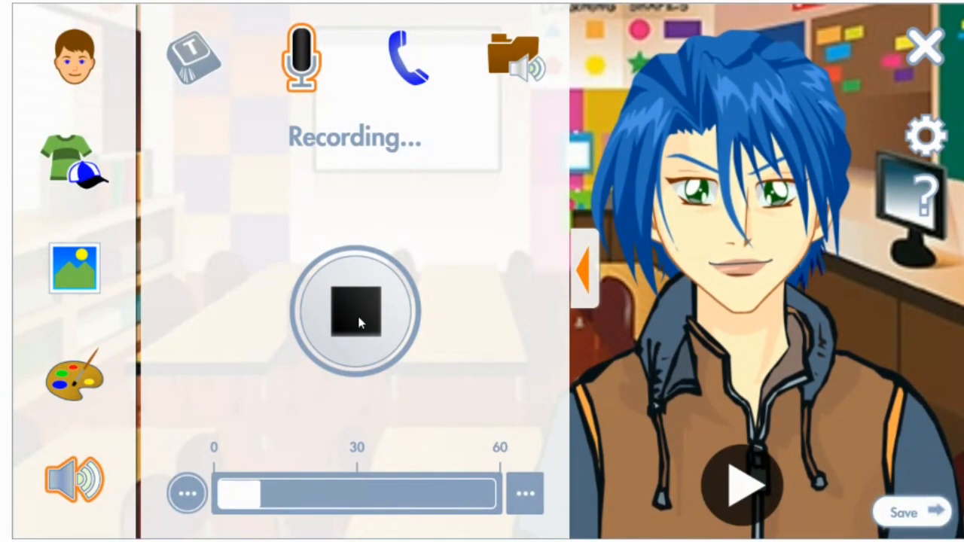
left_click(359, 325)
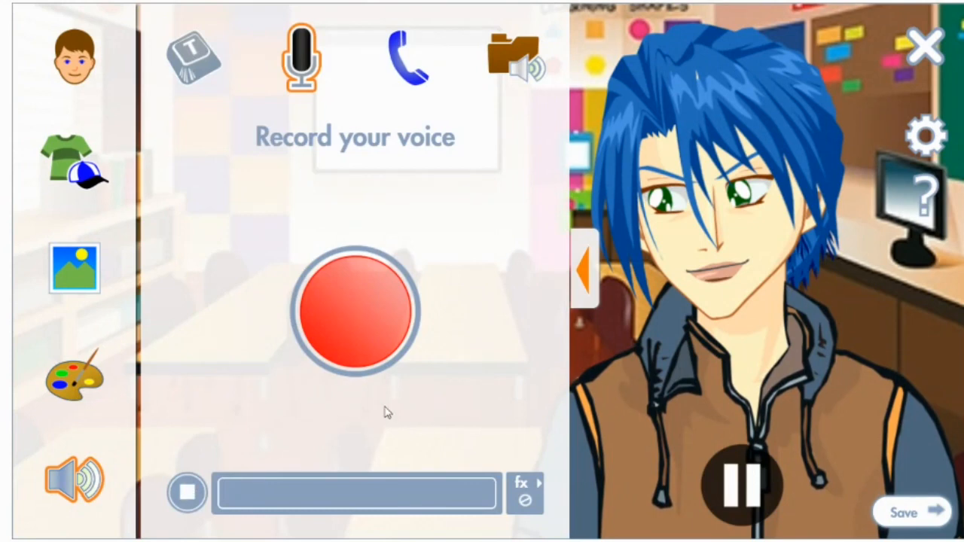
left_click(188, 495)
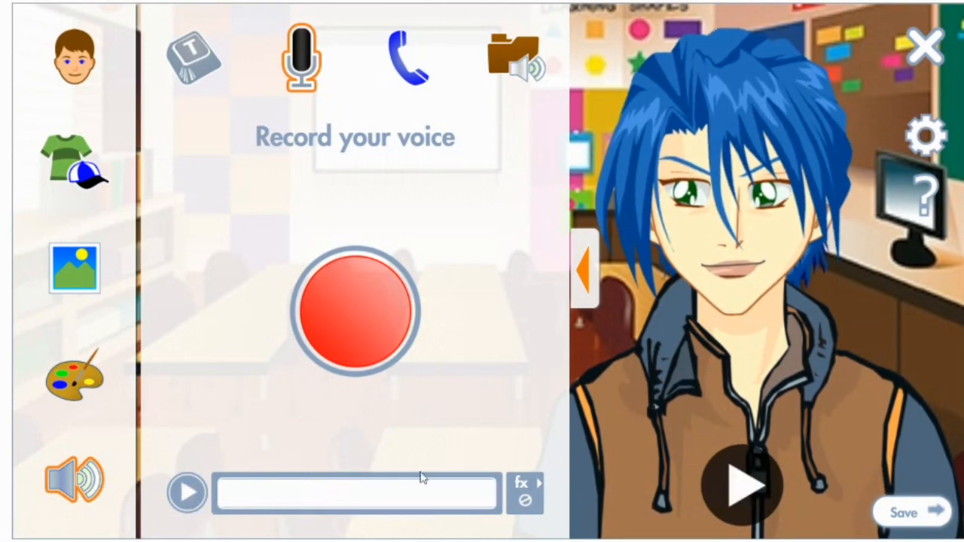
left_click(531, 491)
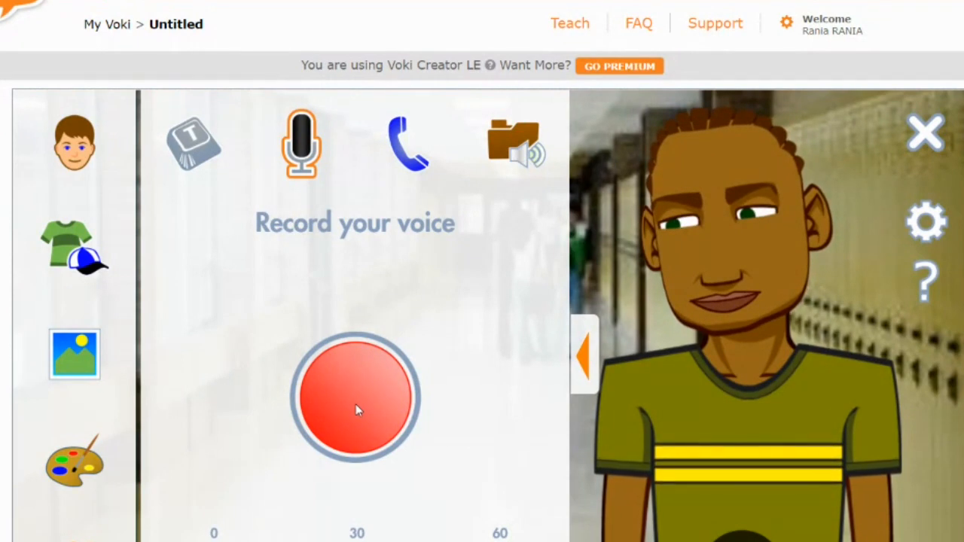
Record a microphone voice message for the character in the olive T-shirt with yellow stripes and preview it.
scroll(358, 409, "down", 1)
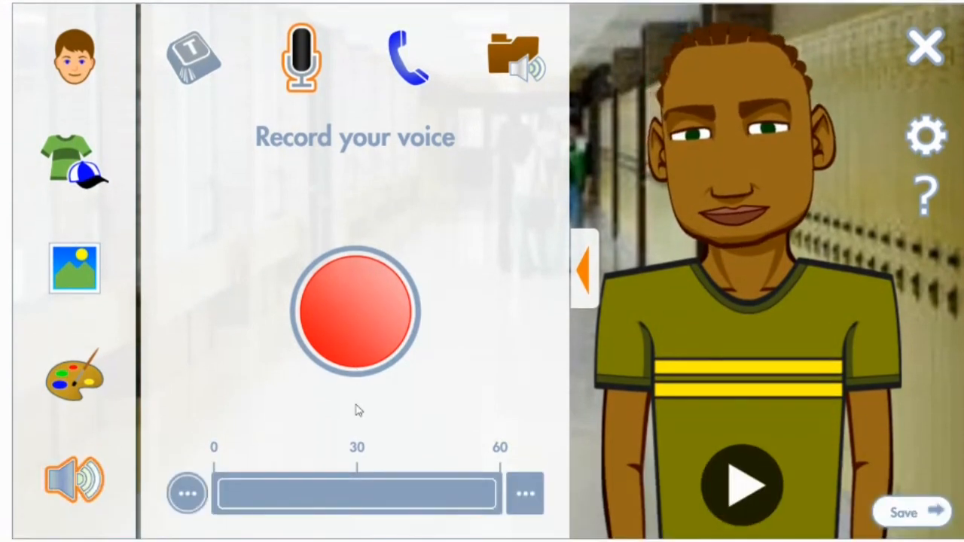
left_click(344, 311)
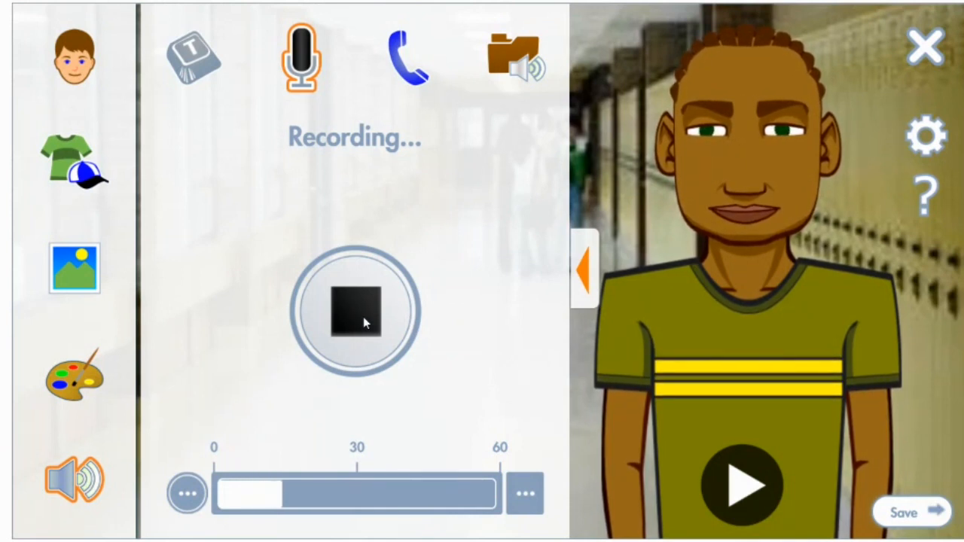
left_click(363, 316)
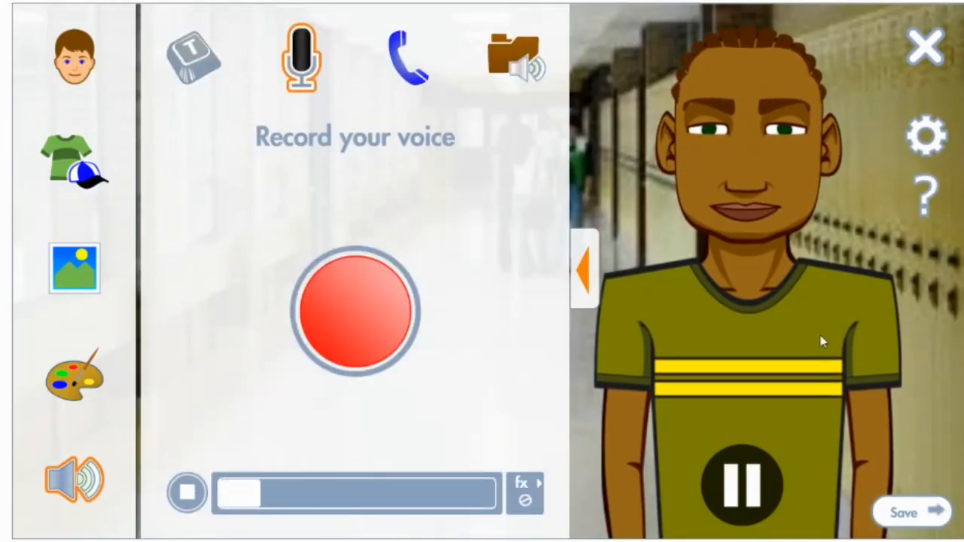
left_click(744, 486)
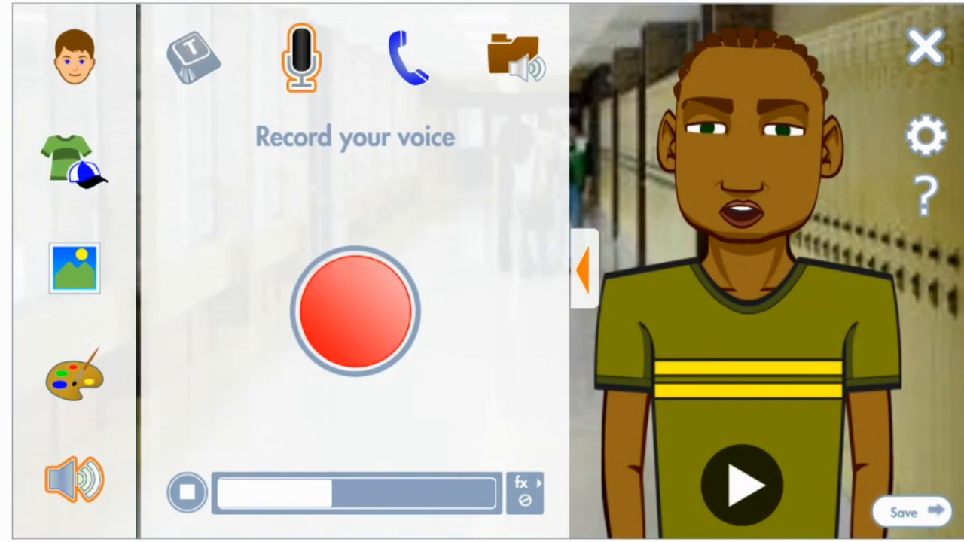
Save the Voki with a first name entered as its character name.
left_click(938, 524)
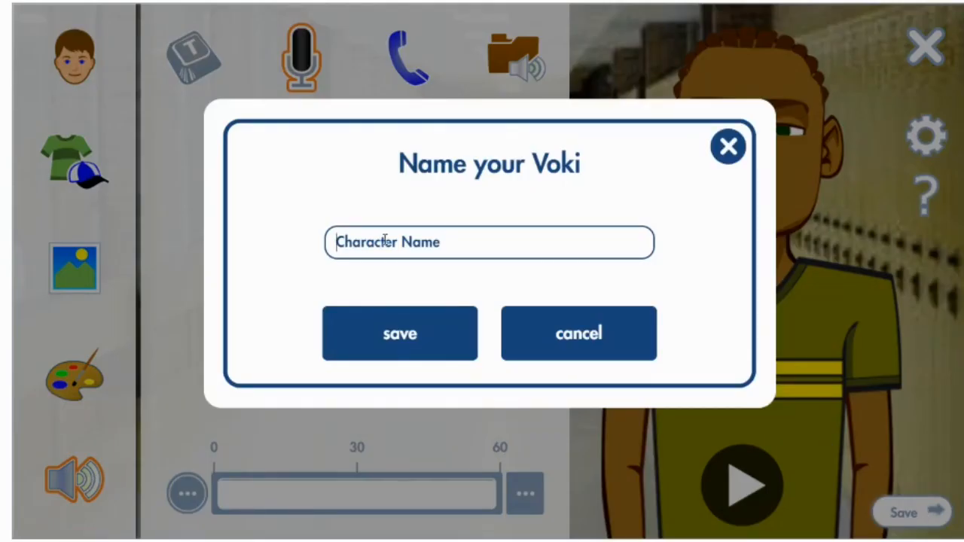
type("Michael")
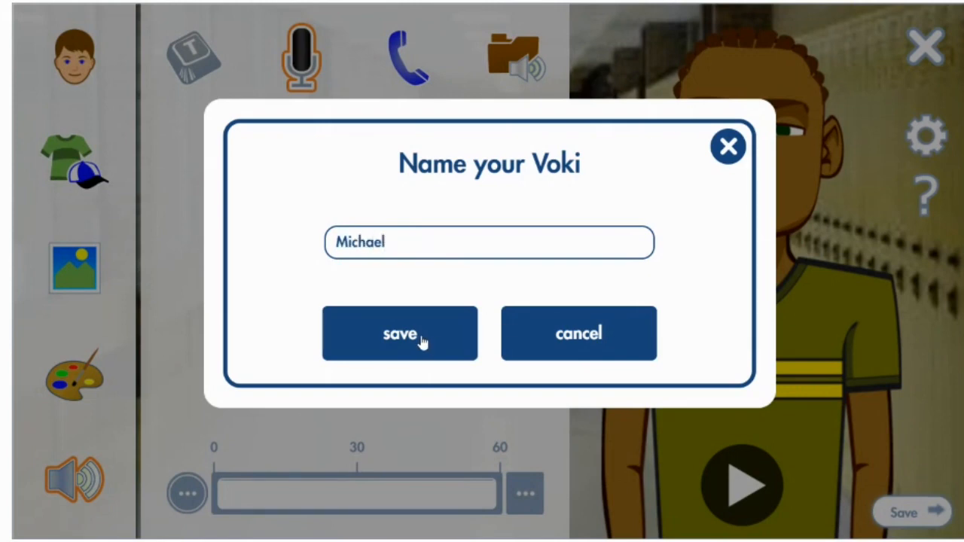
left_click(400, 334)
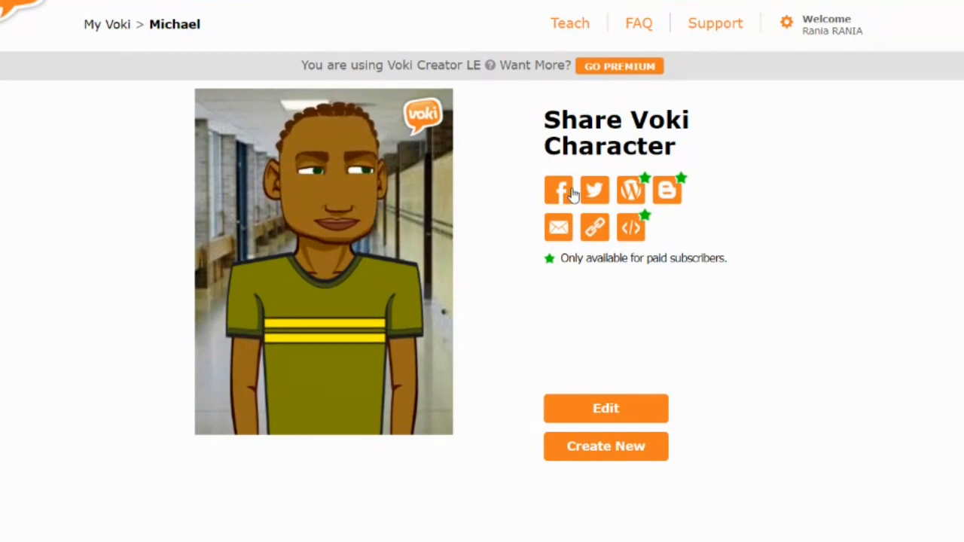
Copy the saved character's short share URL and open it in a new browser tab.
left_click(594, 230)
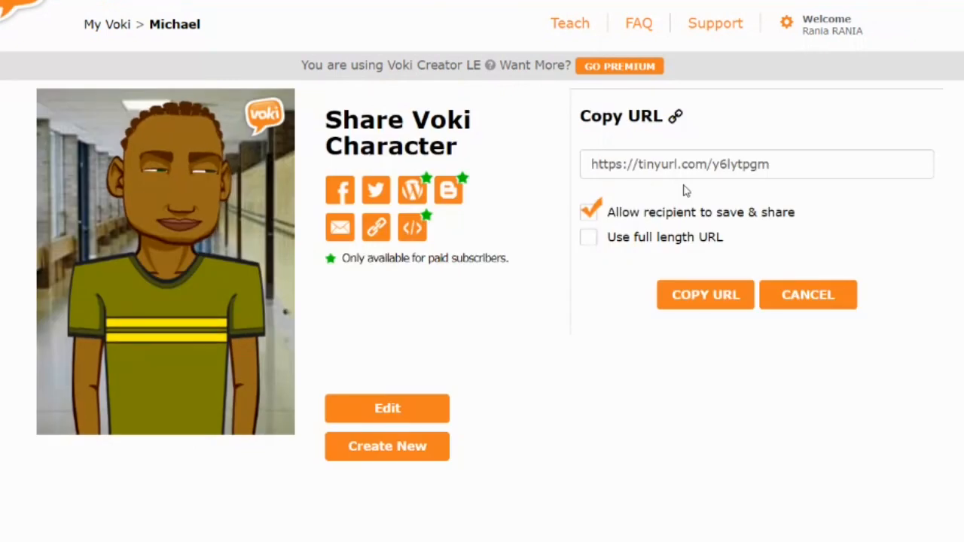
left_click(683, 299)
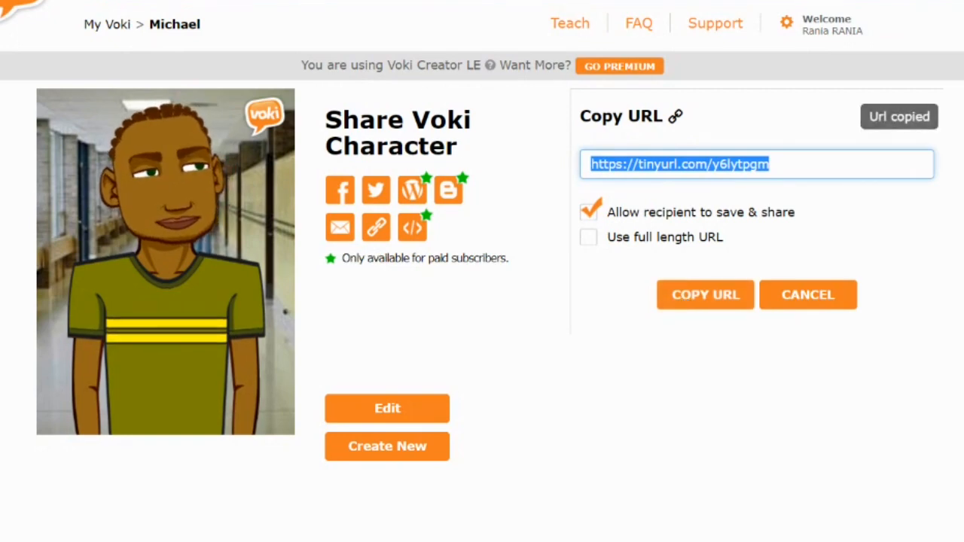
key("ctrl+t")
key("ctrl+v")
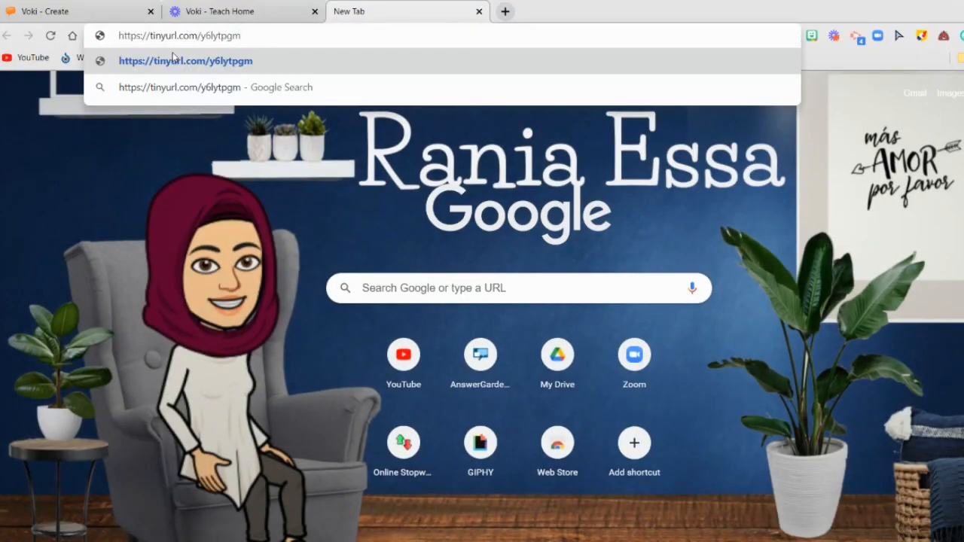
left_click(172, 59)
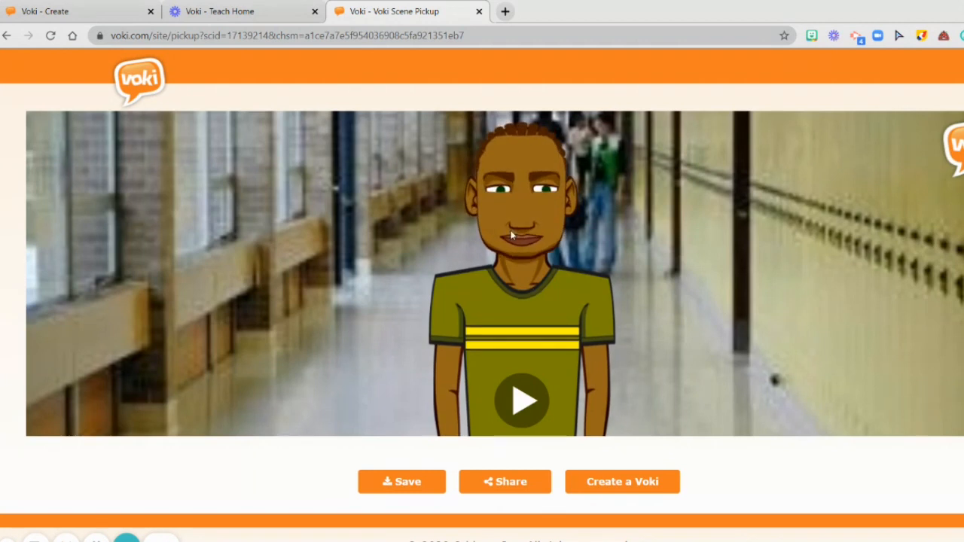
Return to the browser tab with the character's sharing page and go to the Voki home page.
mouse_move(575, 360)
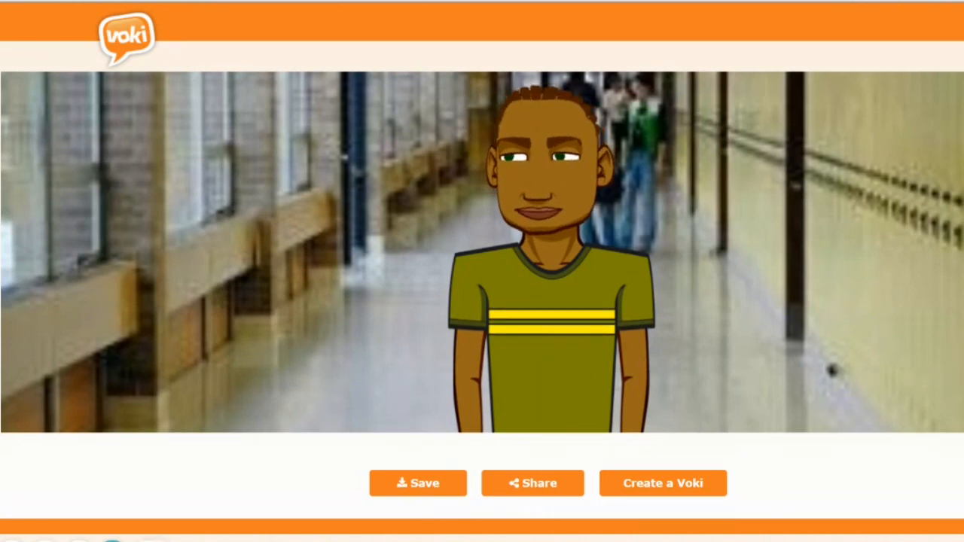
left_click(2, 1)
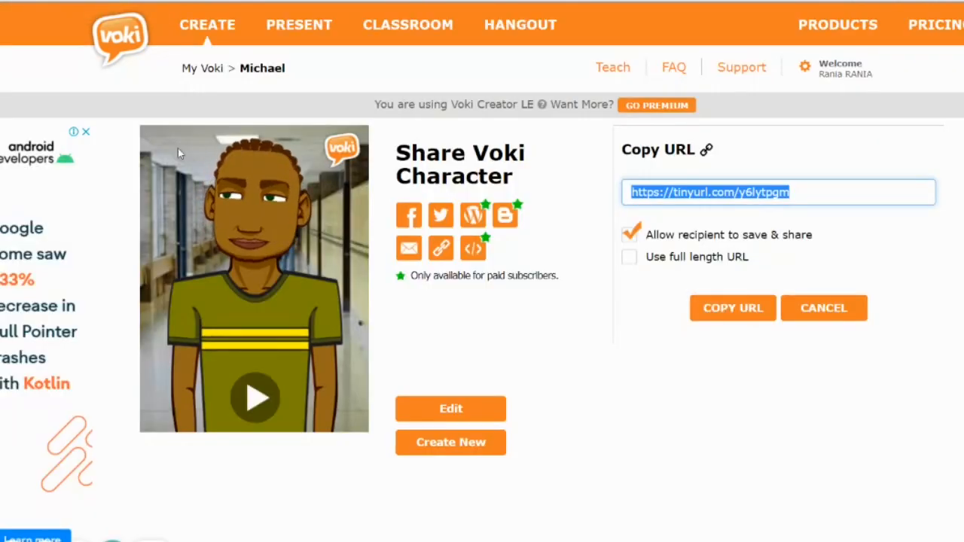
left_click(131, 40)
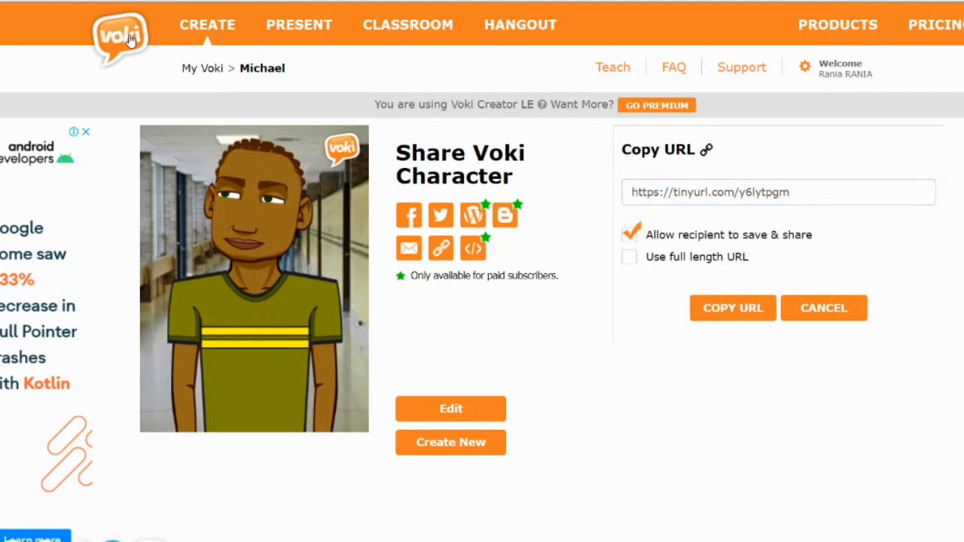